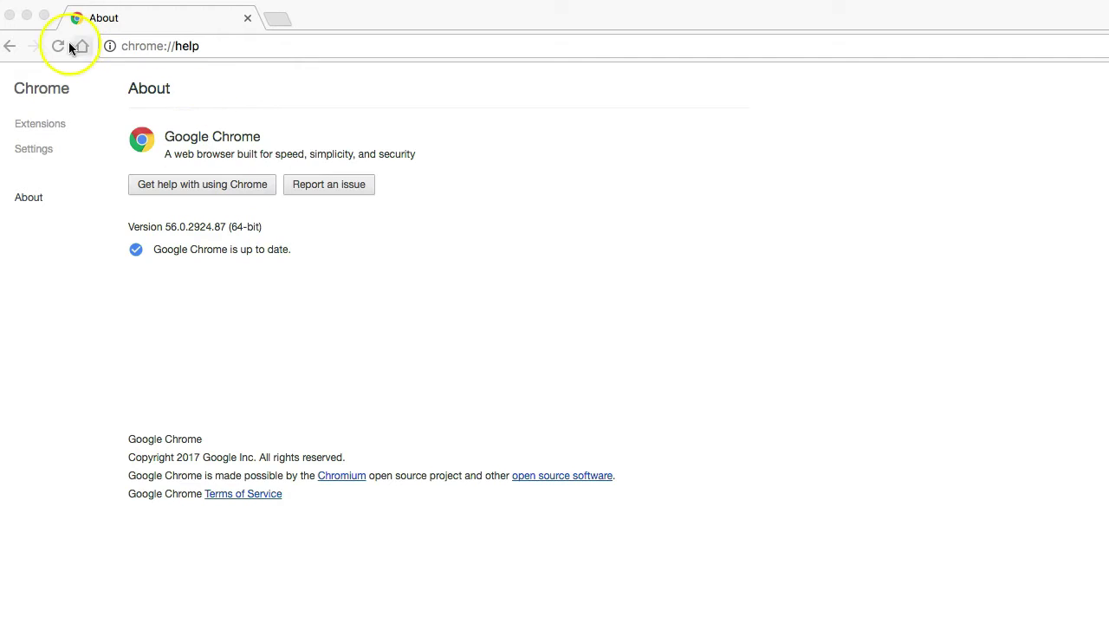
left_click(199, 154)
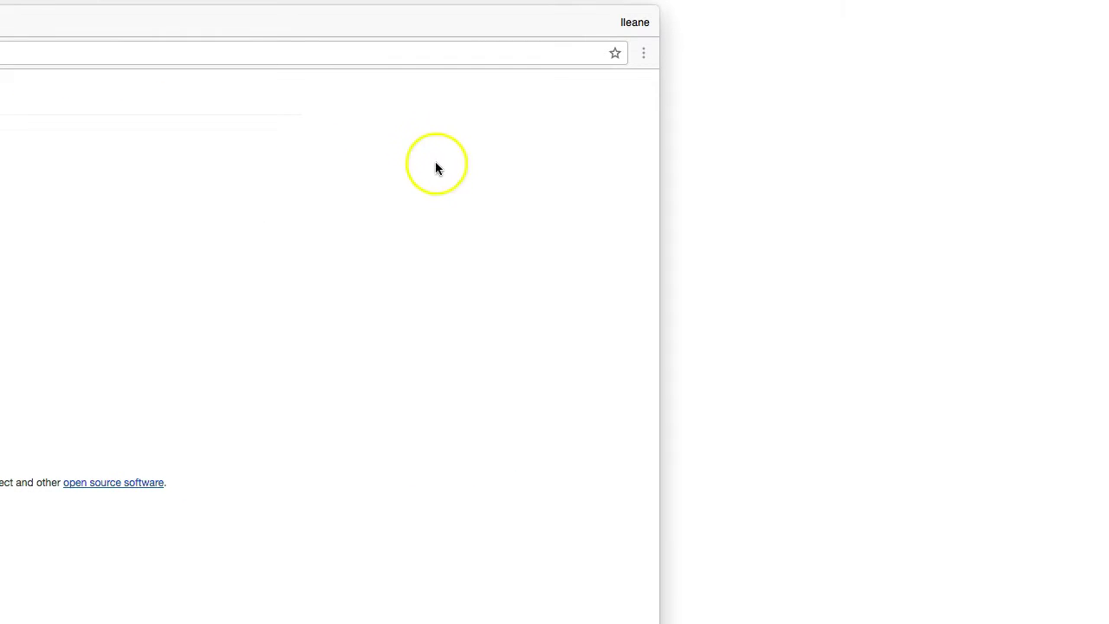
left_click(643, 56)
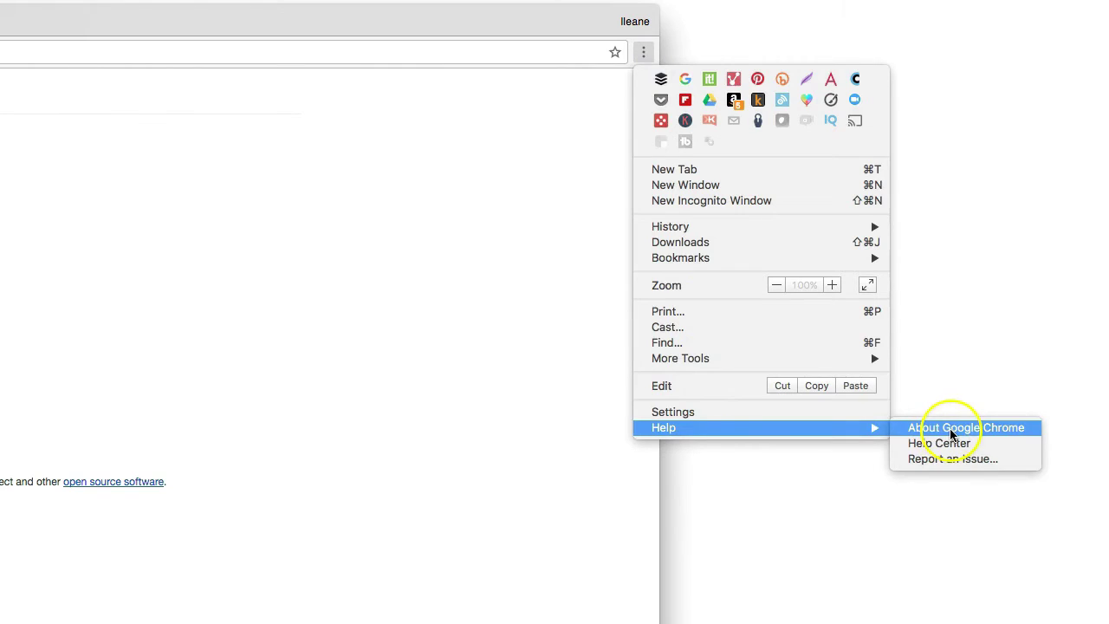
left_click(950, 429)
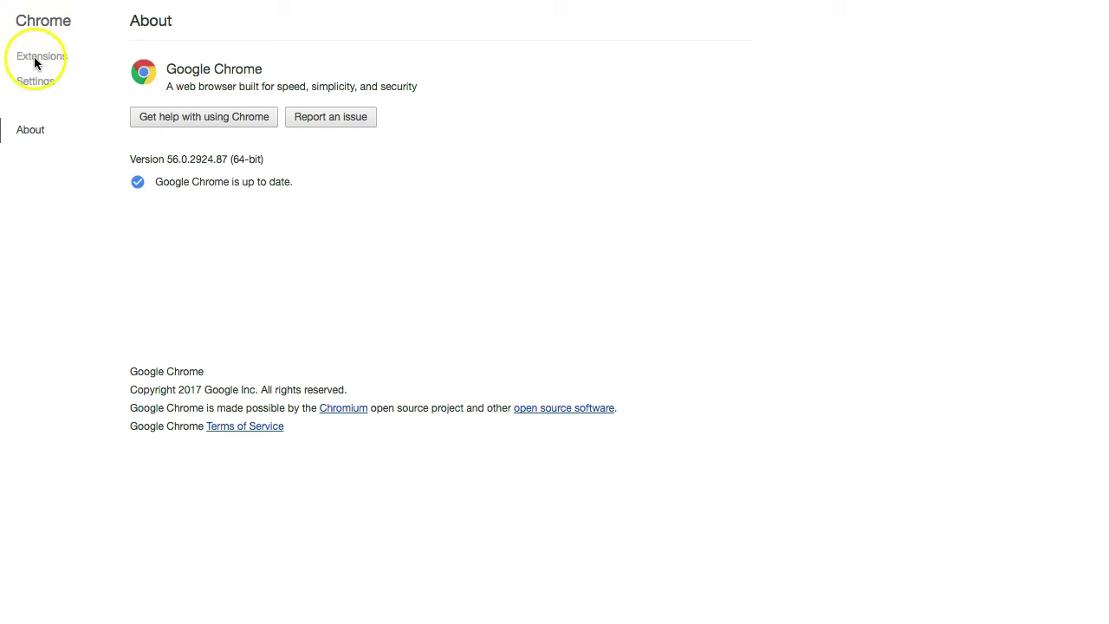
Go to the Extensions list and find the VidLog-Simplest video marketing tool extension.
left_click(34, 56)
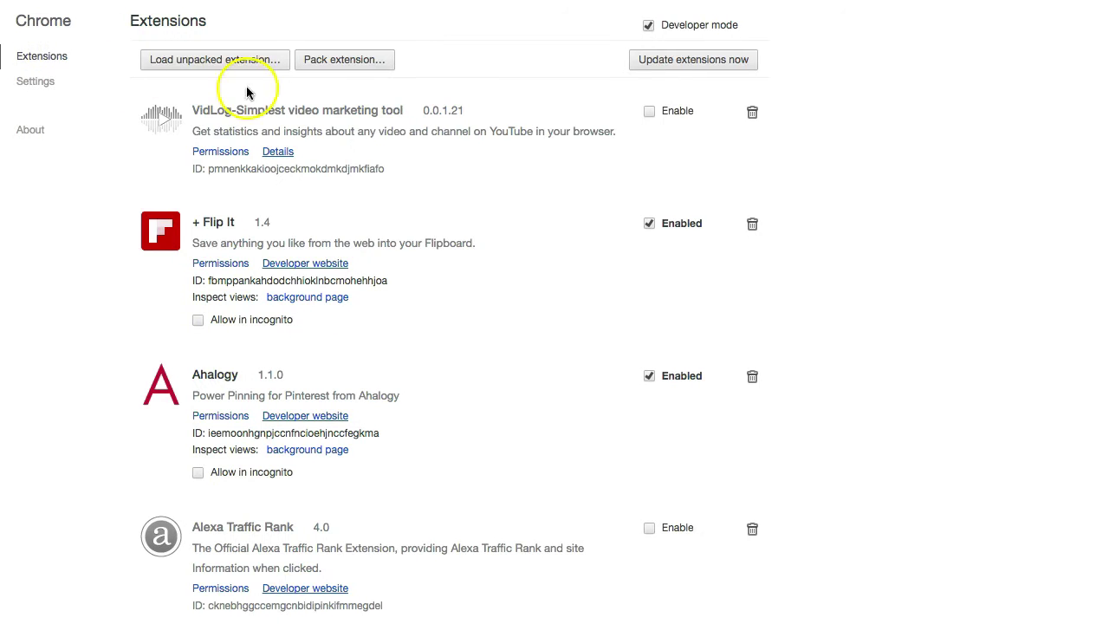
scroll(904, 347, "down", 2)
scroll(858, 286, "down", 4)
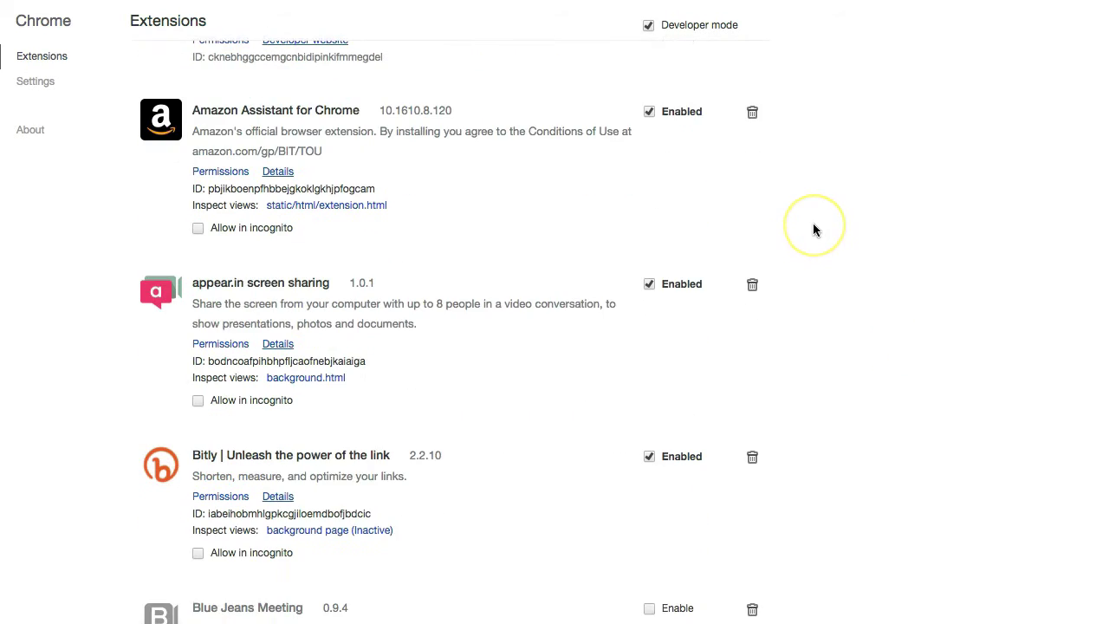
scroll(813, 229, "down", 2)
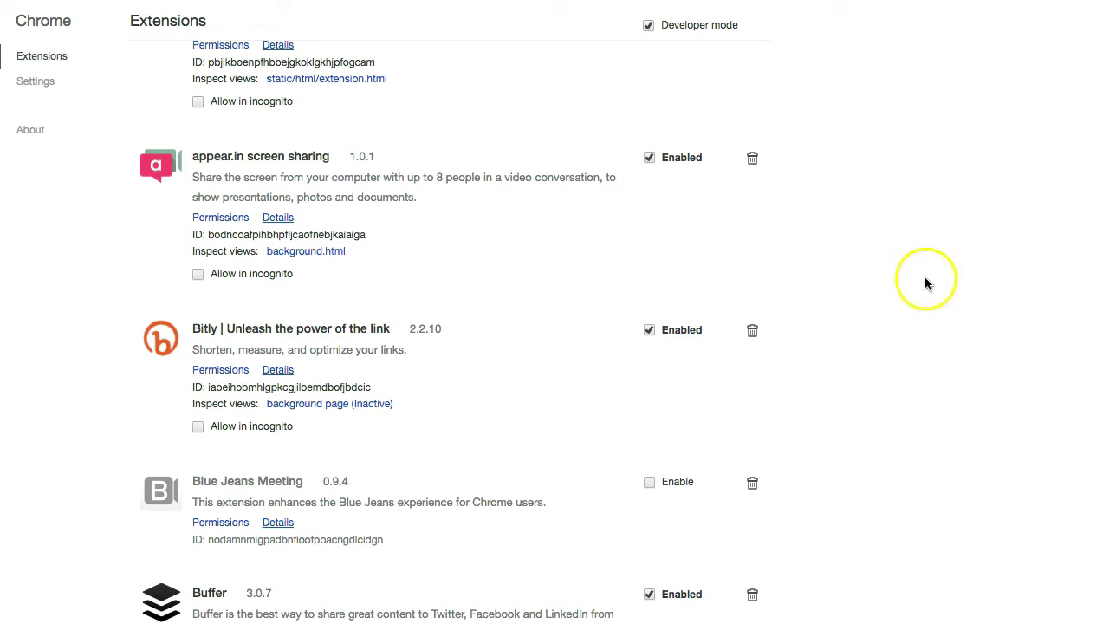
scroll(961, 341, "down", 15)
scroll(961, 341, "down", 15)
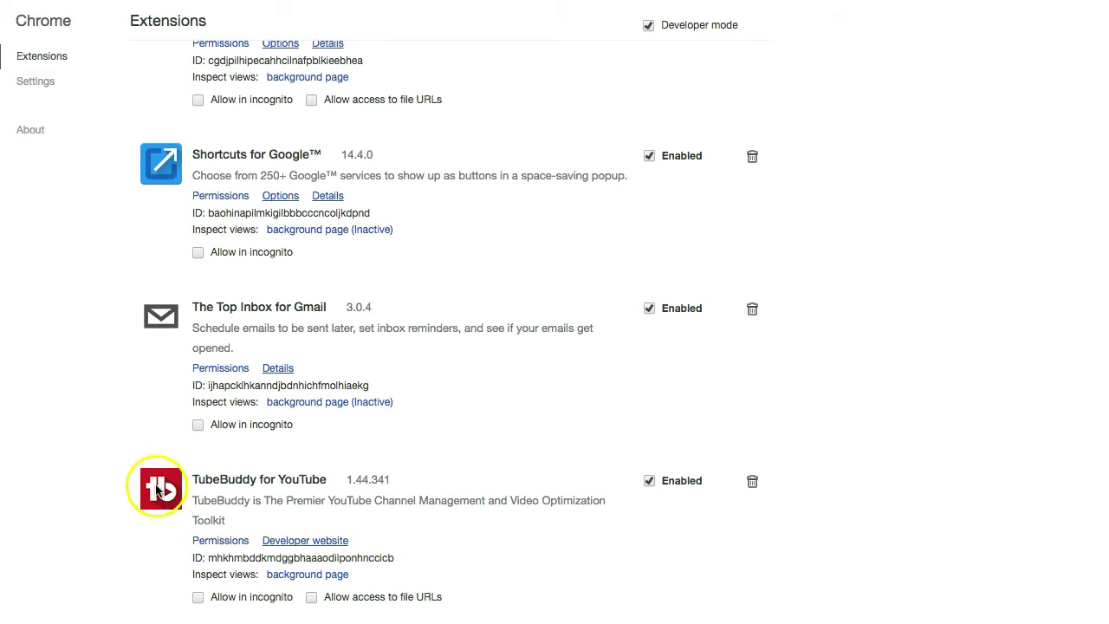
scroll(977, 162, "down", 1)
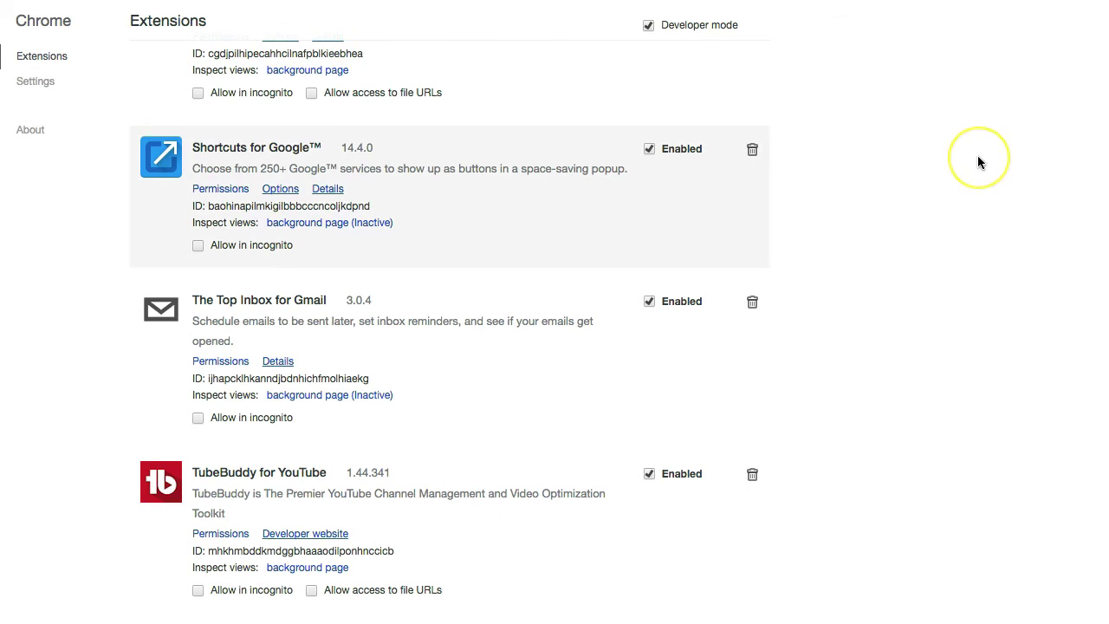
scroll(977, 162, "down", 2)
scroll(977, 162, "up", 1)
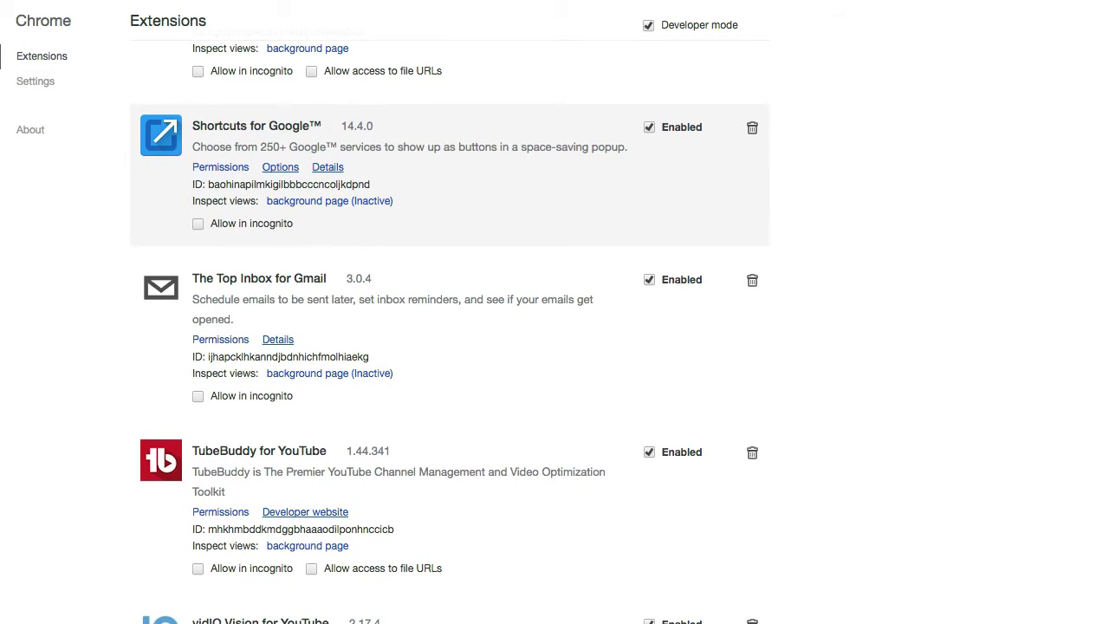
scroll(449, 347, "up", 10)
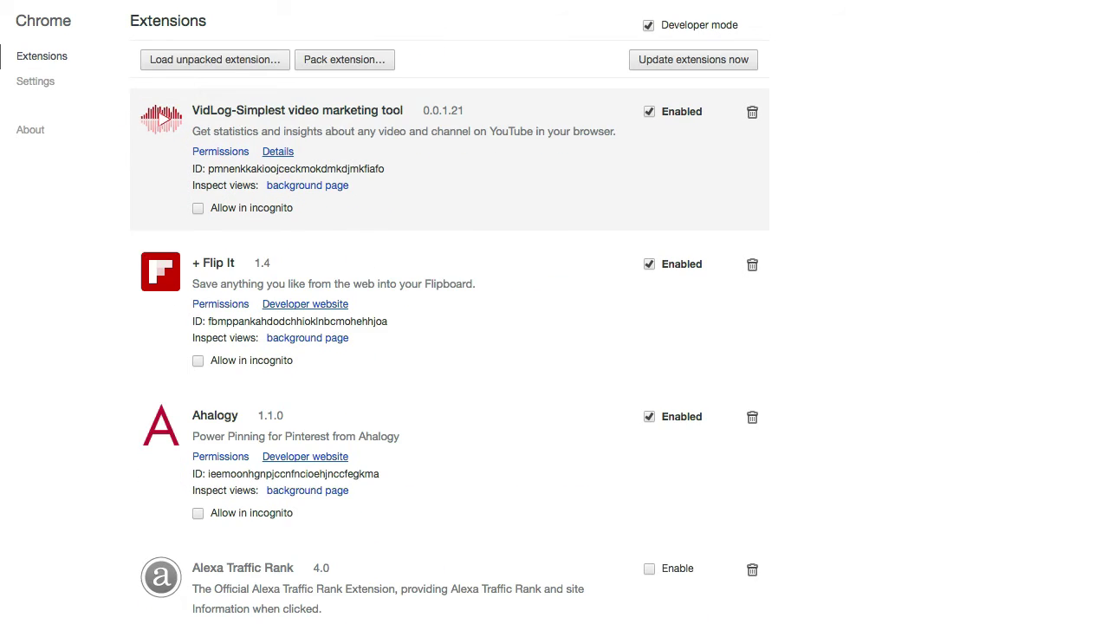
Disable the VidLog-Simplest video marketing tool extension and start removing it.
left_click(650, 113)
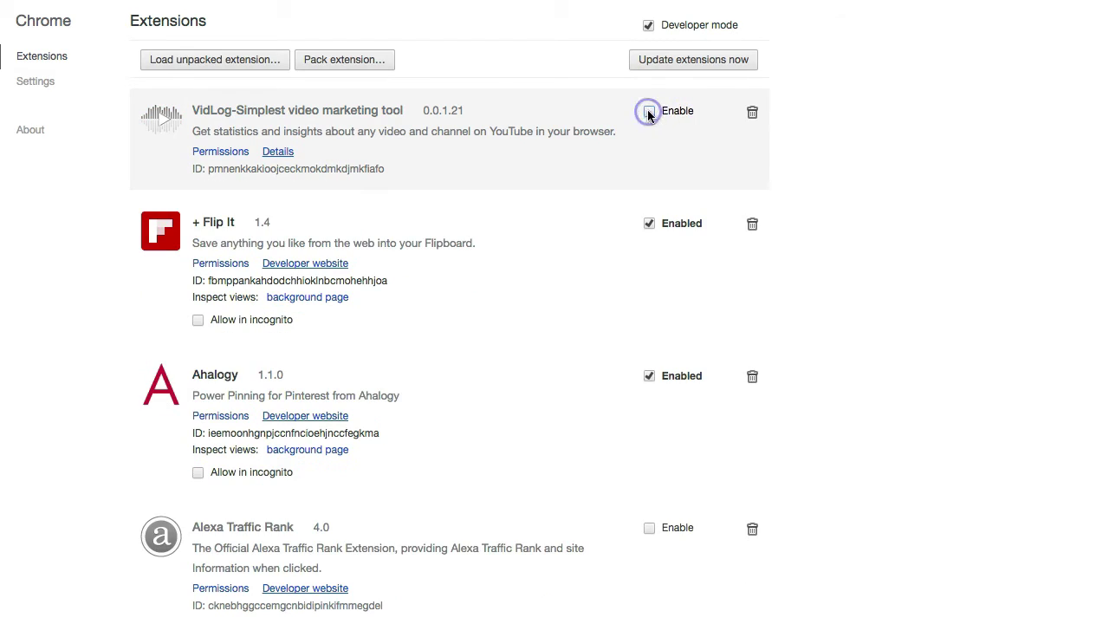
left_click(753, 112)
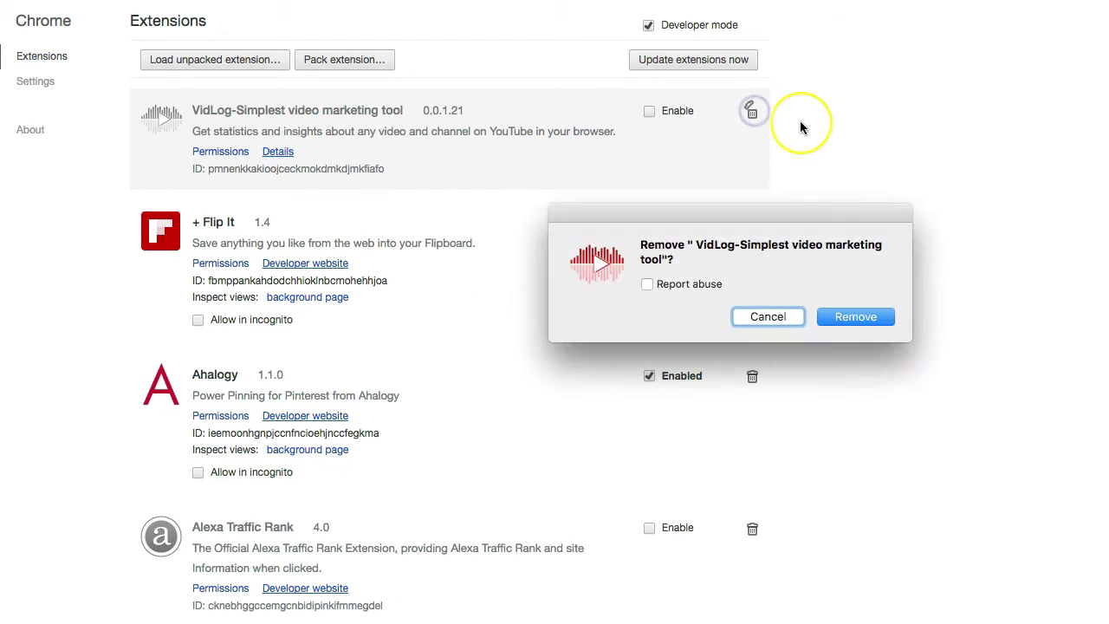
left_click(425, 224)
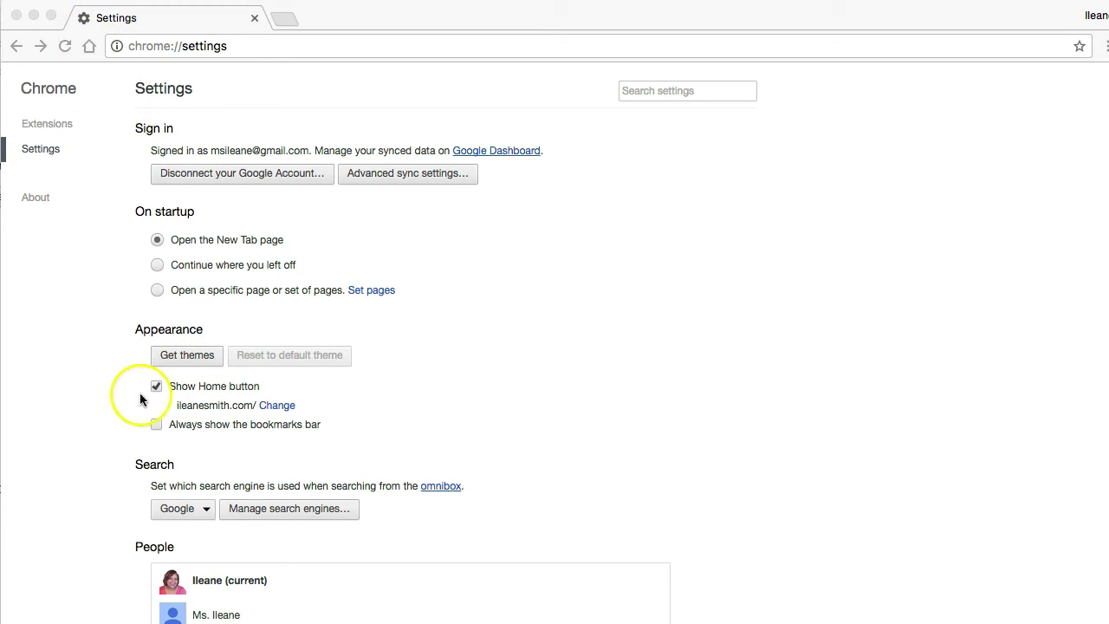
Check where the Home button leads, then review its address setting and cancel without changes.
left_click(88, 46)
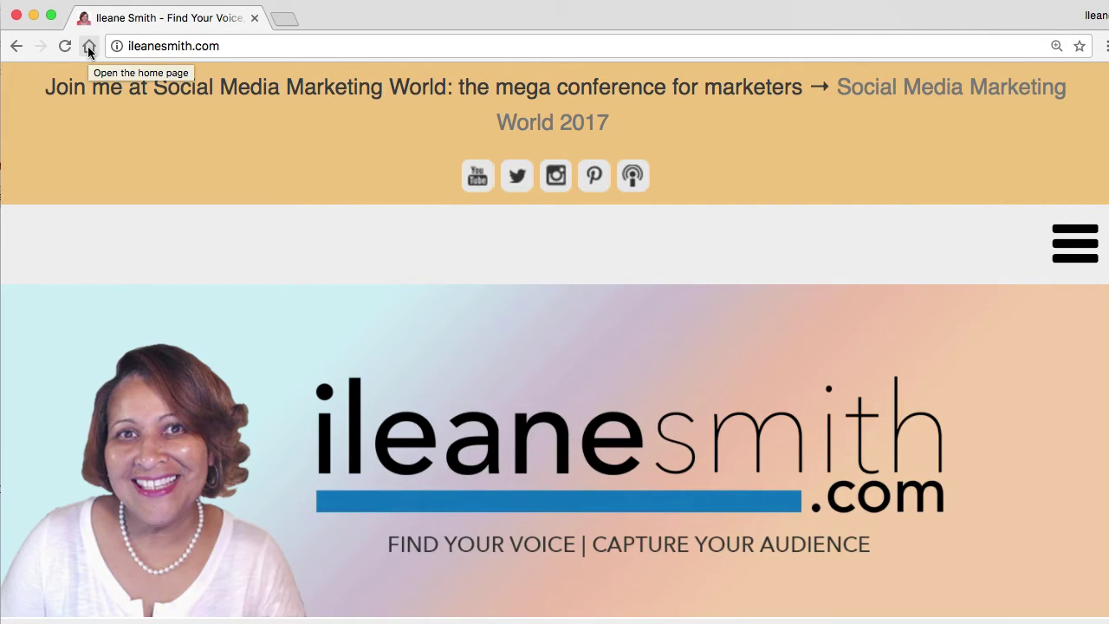
left_click(15, 46)
left_click(14, 46)
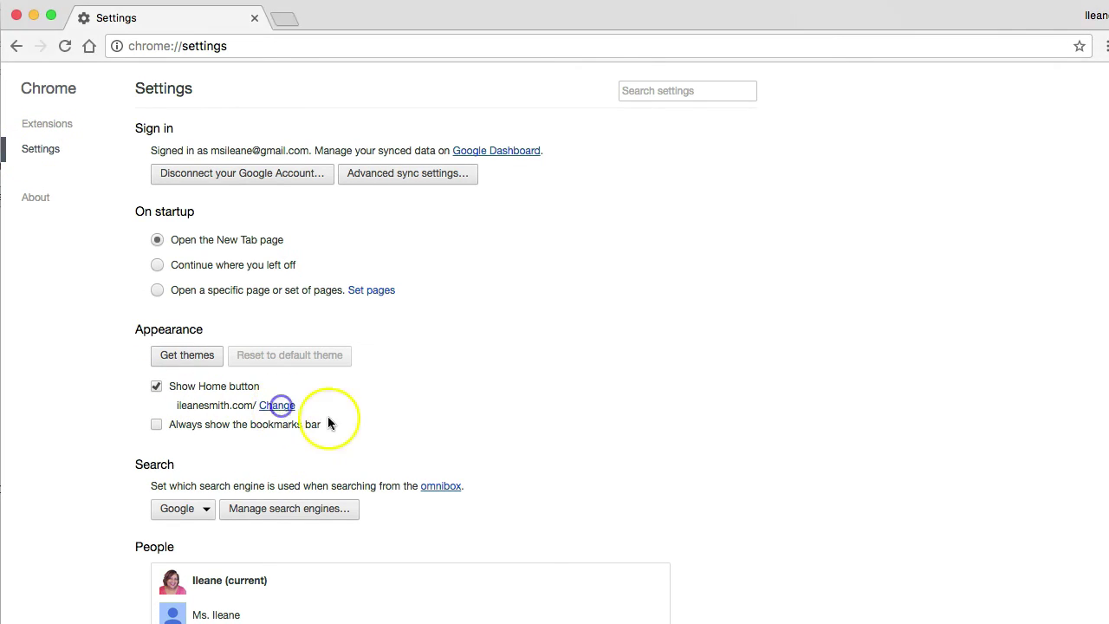
left_click(279, 405)
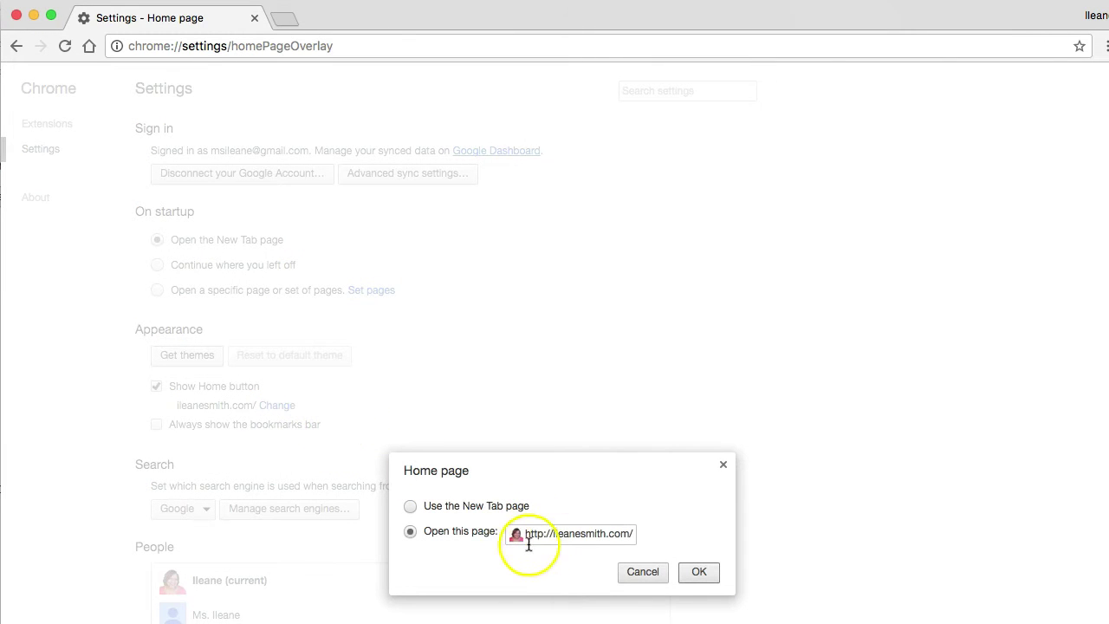
left_click(698, 572)
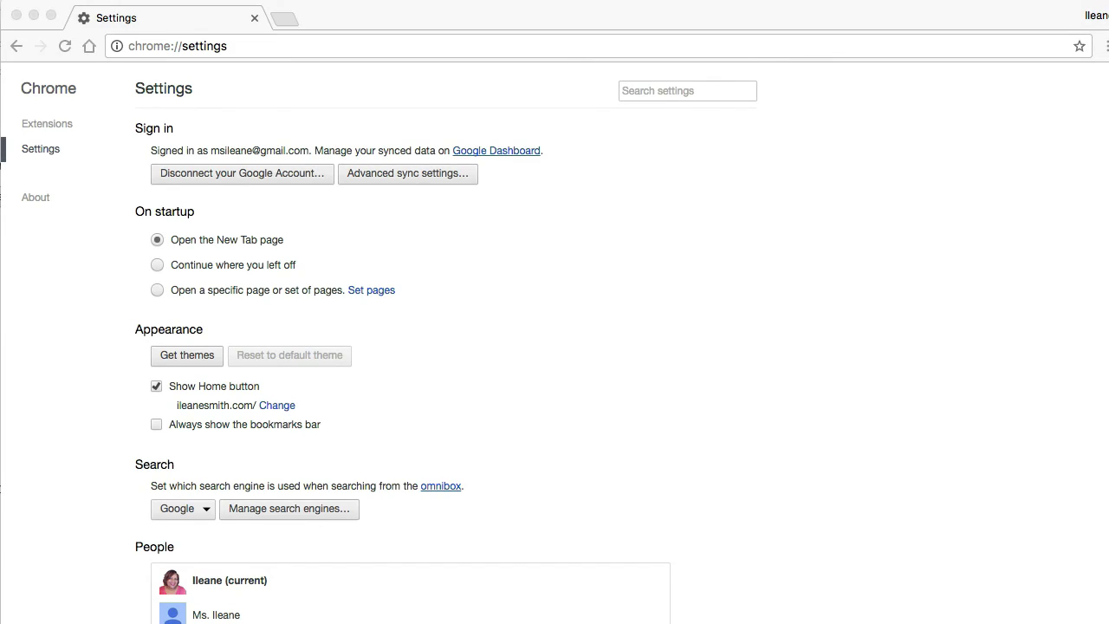
Choose Mute Tab from the Settings tab's right-click menu.
right_click(233, 18)
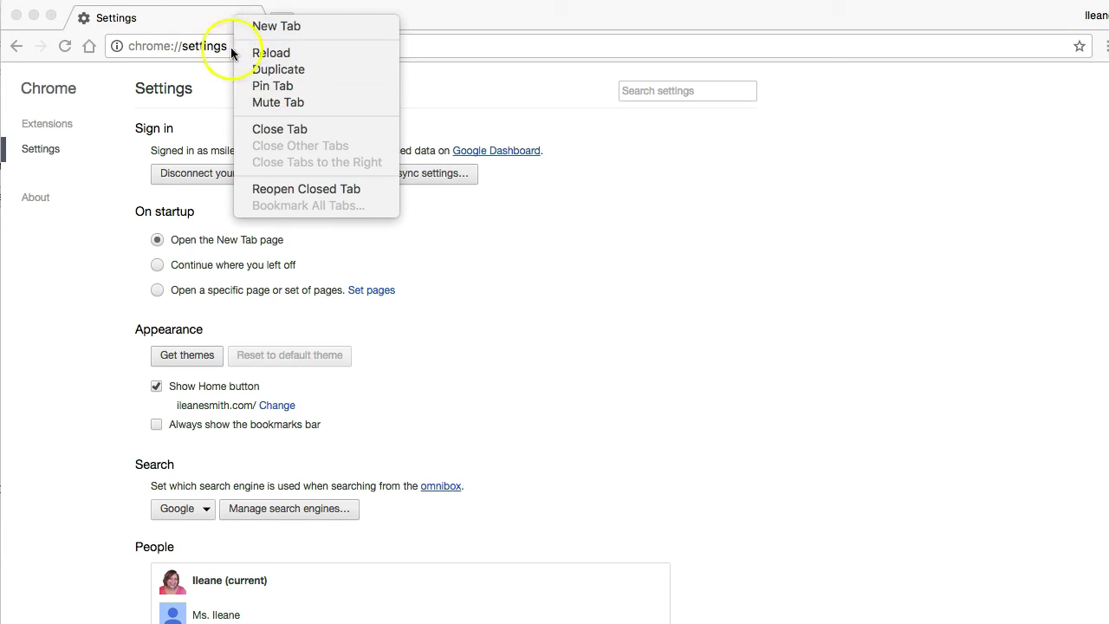
left_click(271, 104)
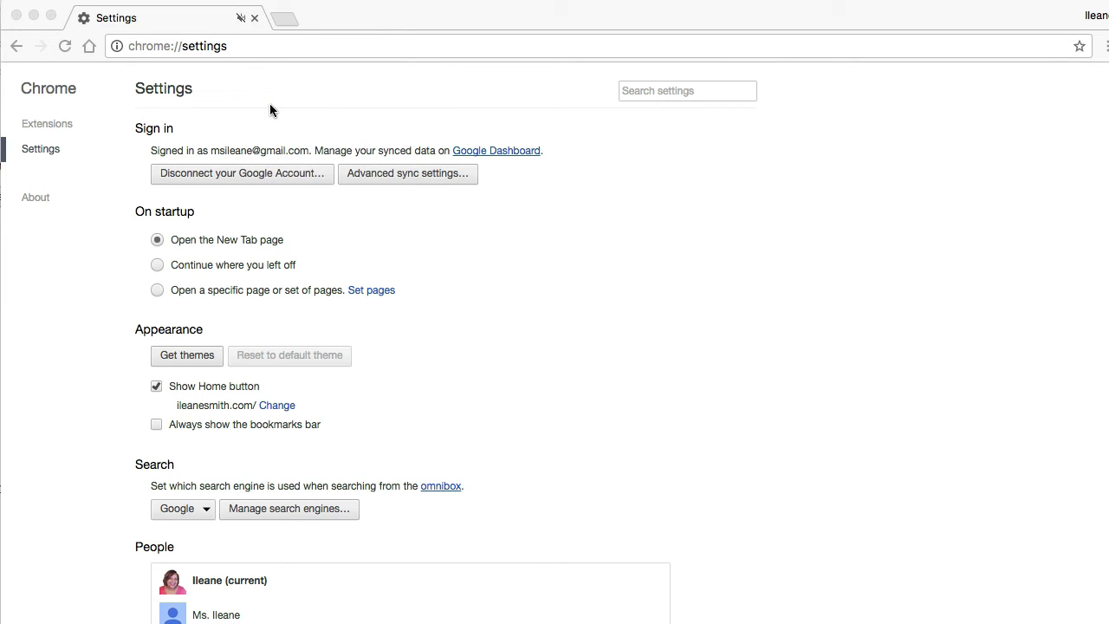